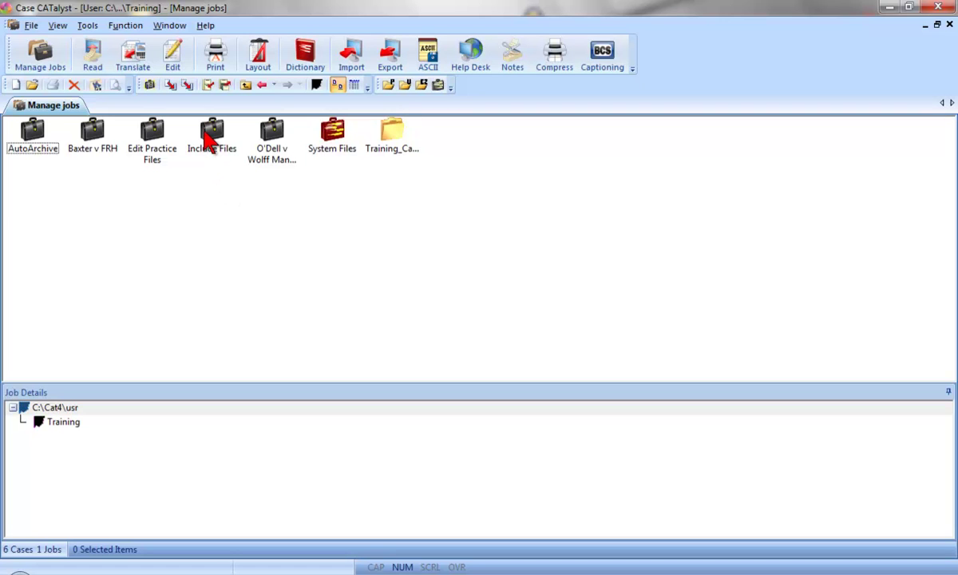
Step: Open the Exhibit Marked file in the Include Files case
double_click(209, 134)
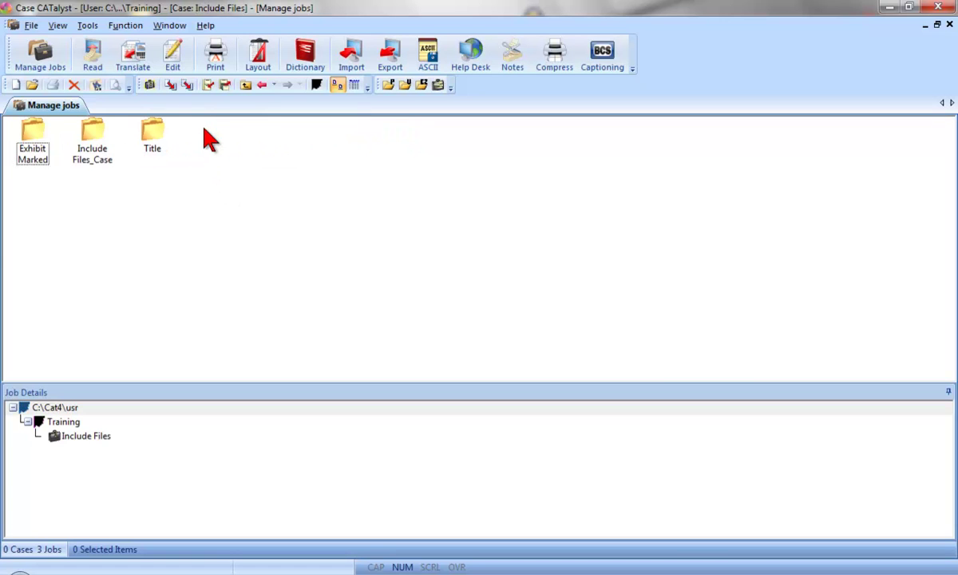
double_click(33, 135)
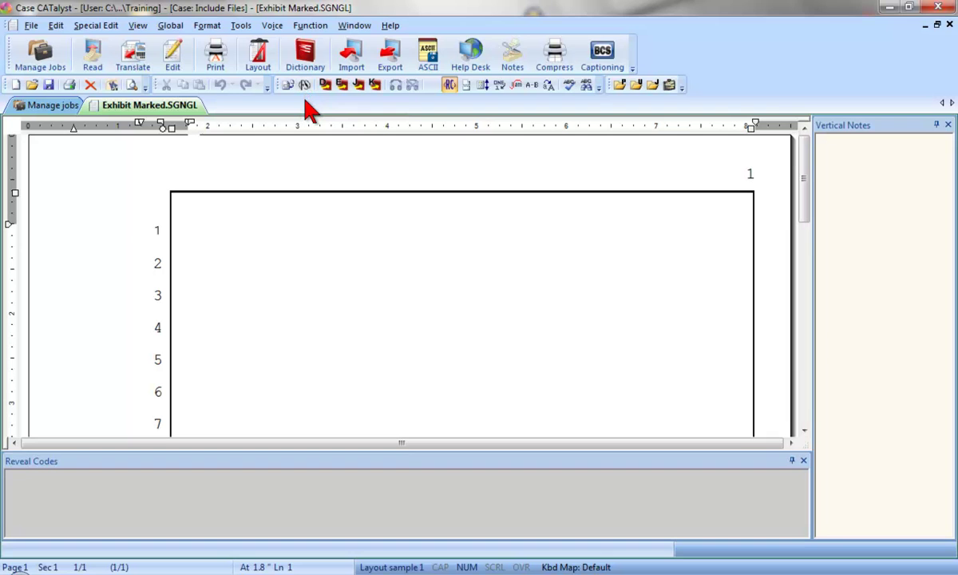
Step: Insert a Parenthetical format symbol on line 1 and enter "(Whereupon," after it
key("shift+F4")
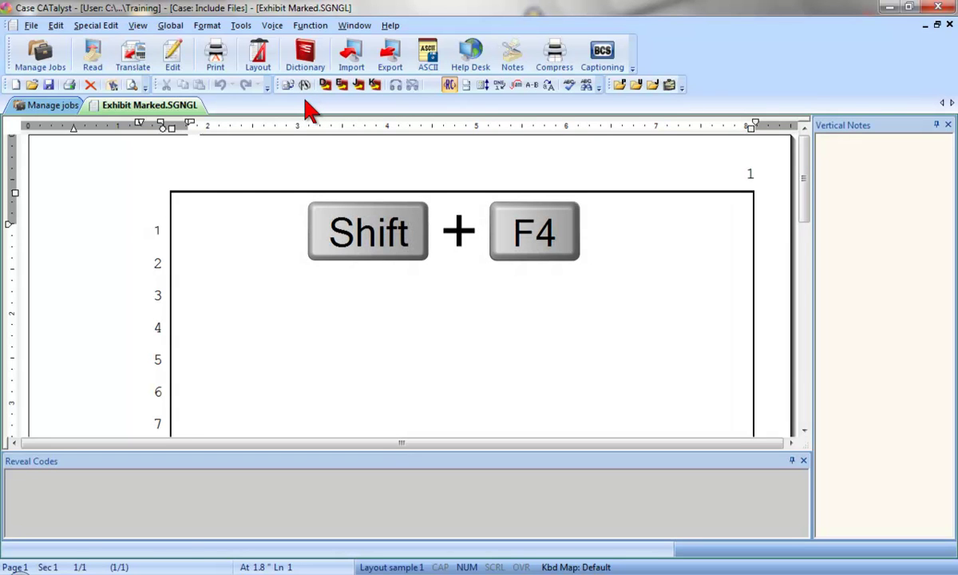
key("F4")
key("F4")
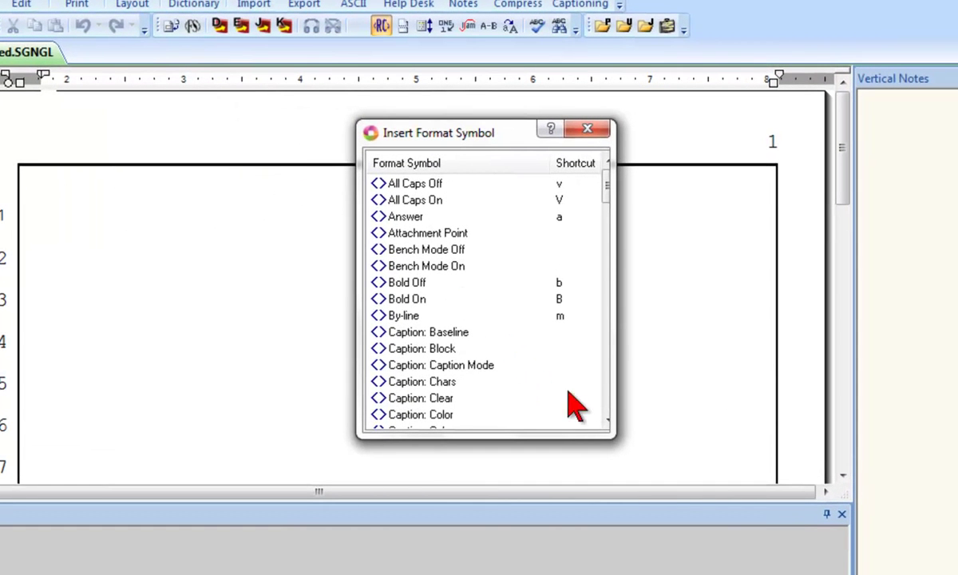
left_click(607, 421)
left_click(607, 422)
left_click(607, 421)
left_click(606, 421)
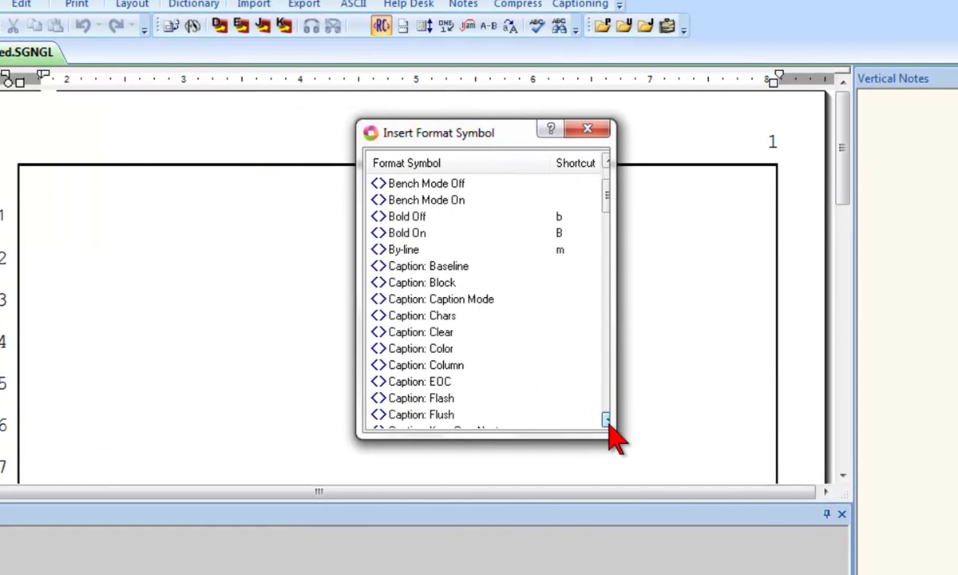
left_click(606, 421)
left_click(606, 422)
left_click(606, 422)
left_click(606, 421)
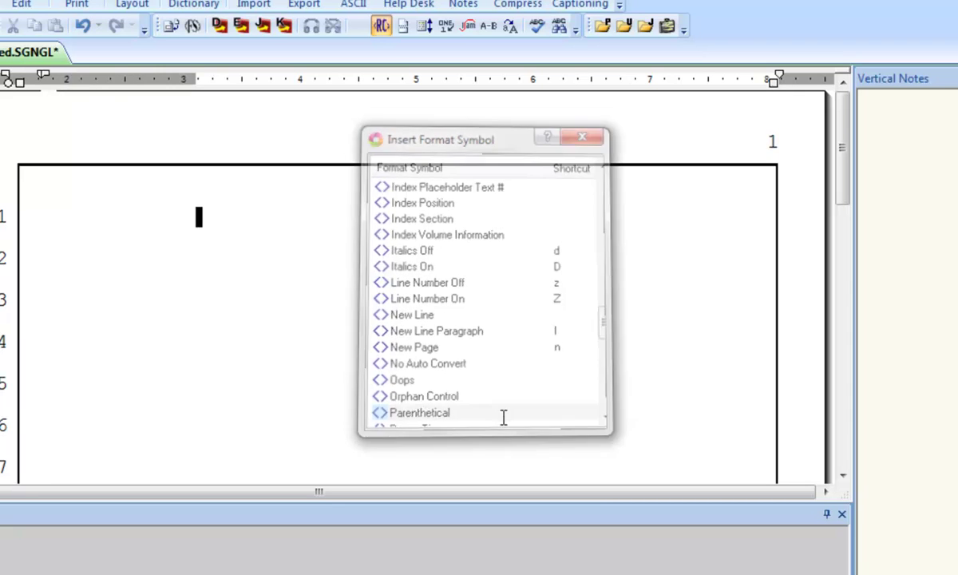
double_click(503, 415)
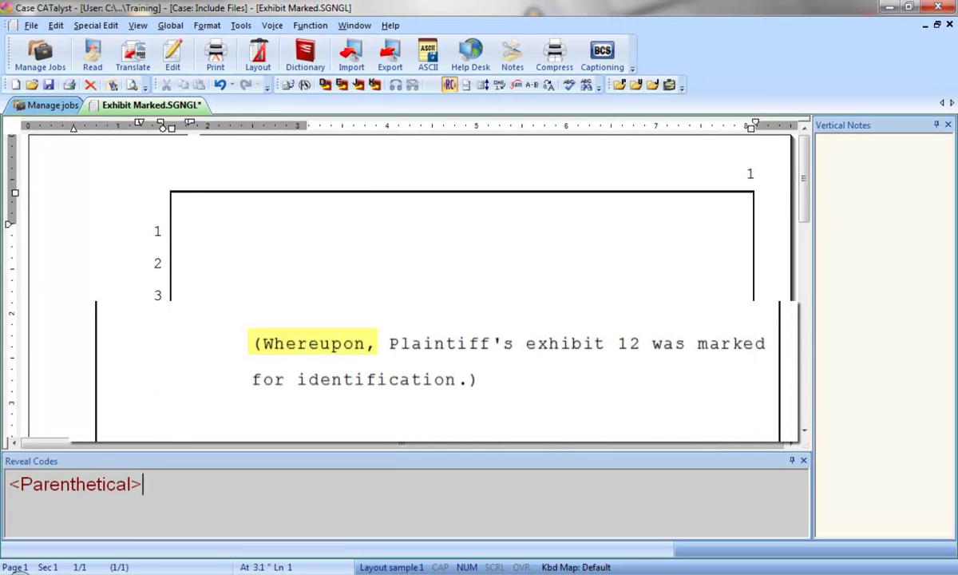
type("(Whereup")
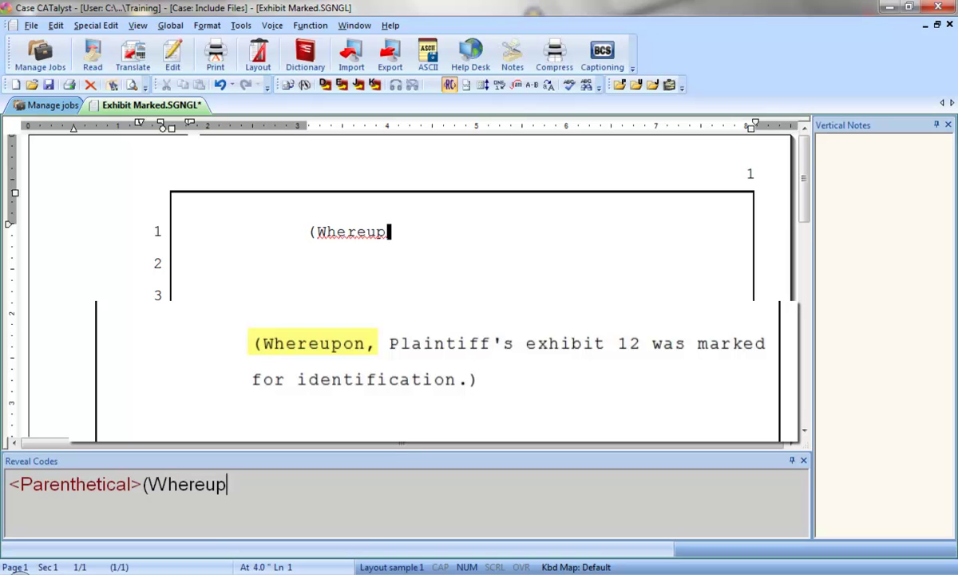
type("on,")
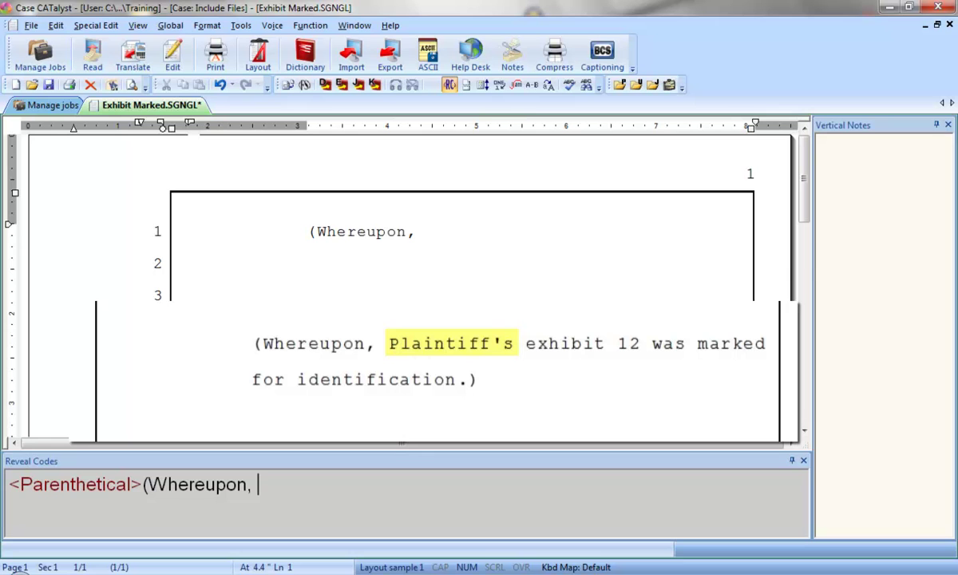
type("^ Plain")
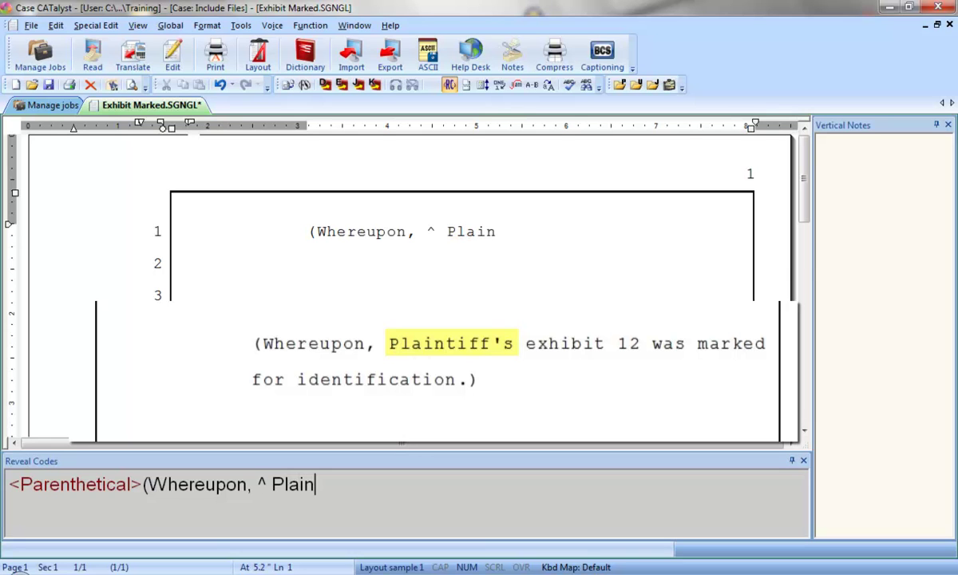
type("tiff's")
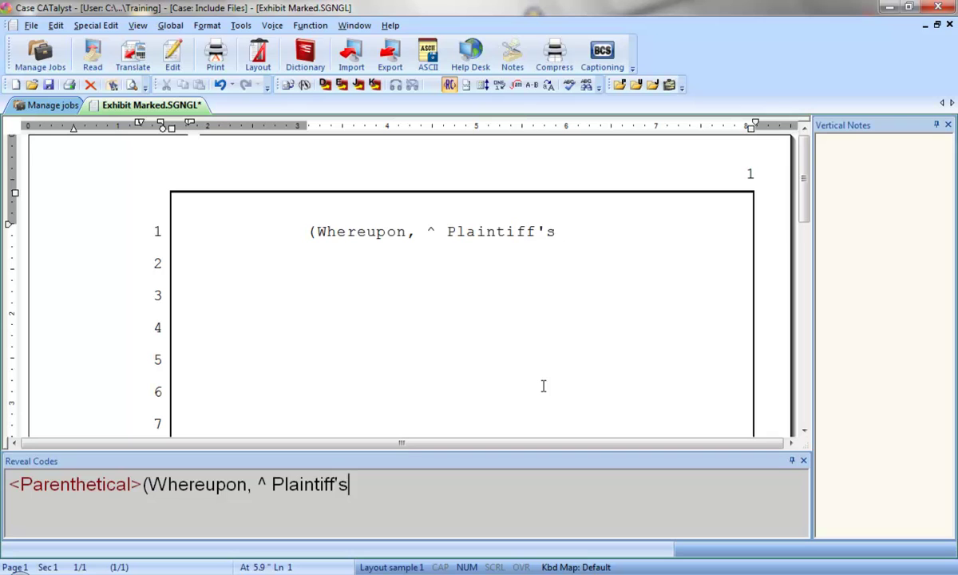
key("BackSpace")
key("BackSpace")
key("BackSpace")
key("BackSpace")
key("BackSpace")
key("BackSpace")
key("BackSpace")
key("BackSpace")
key("BackSpace")
key("BackSpace")
key("BackSpace")
key("BackSpace")
key("BackSpace")
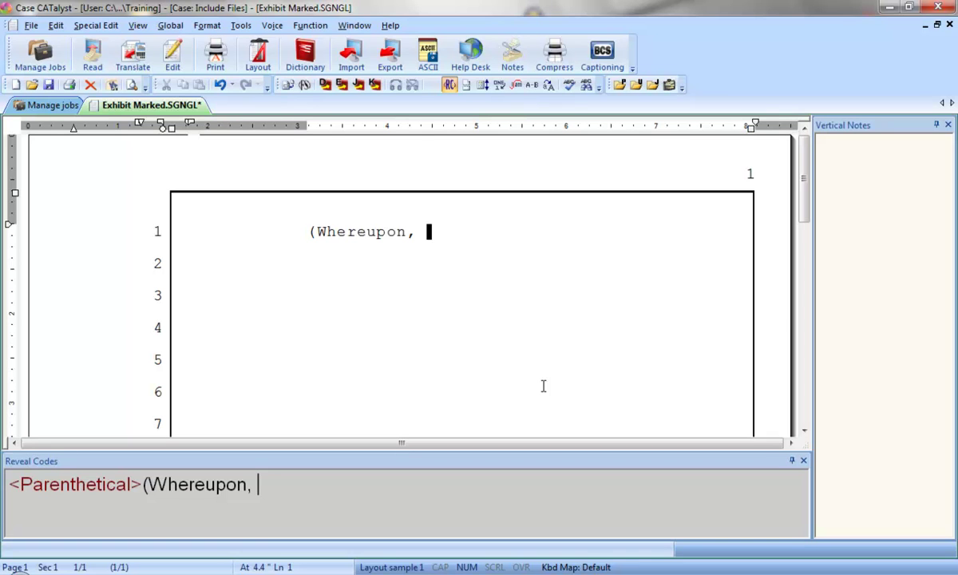
Step: Insert a conflict after "(Whereupon," with the choices "^ Plaintiff's ^ Defendant's"
key("ctrl+shift+c")
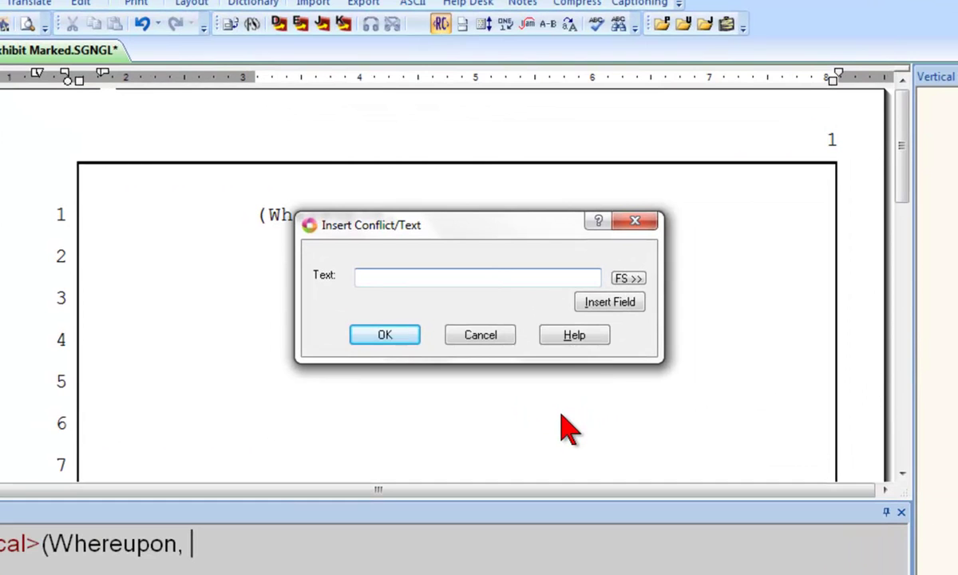
type("^ Plaintiff's ^ Defendant")
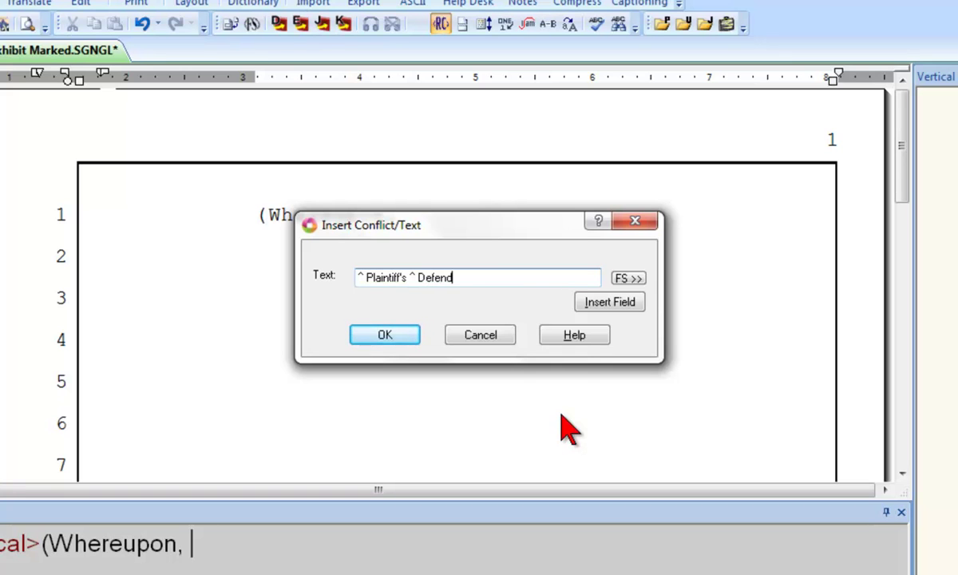
type("'s")
key("Return")
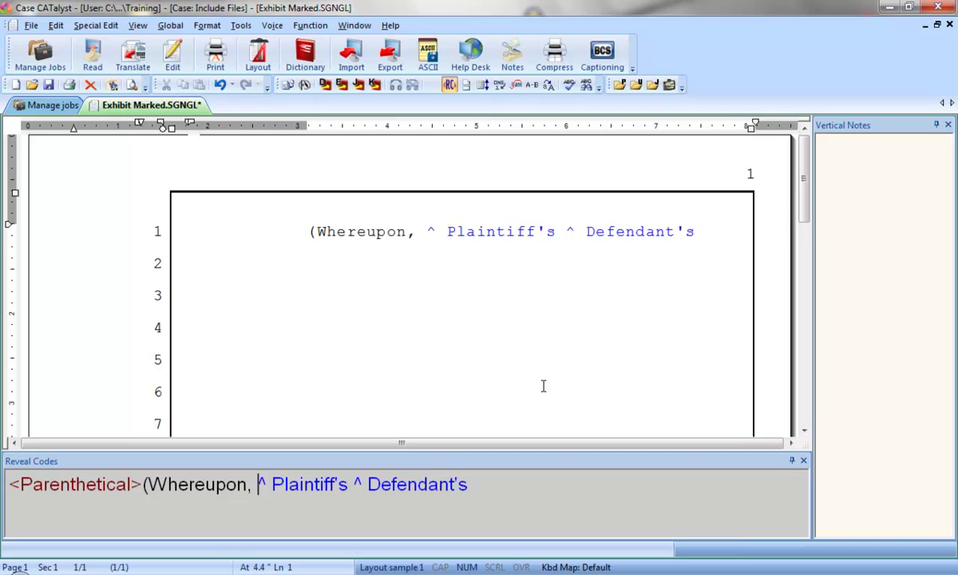
Step: Add "Exhibit #" after the Plaintiff's/Defendant's conflict
key("End")
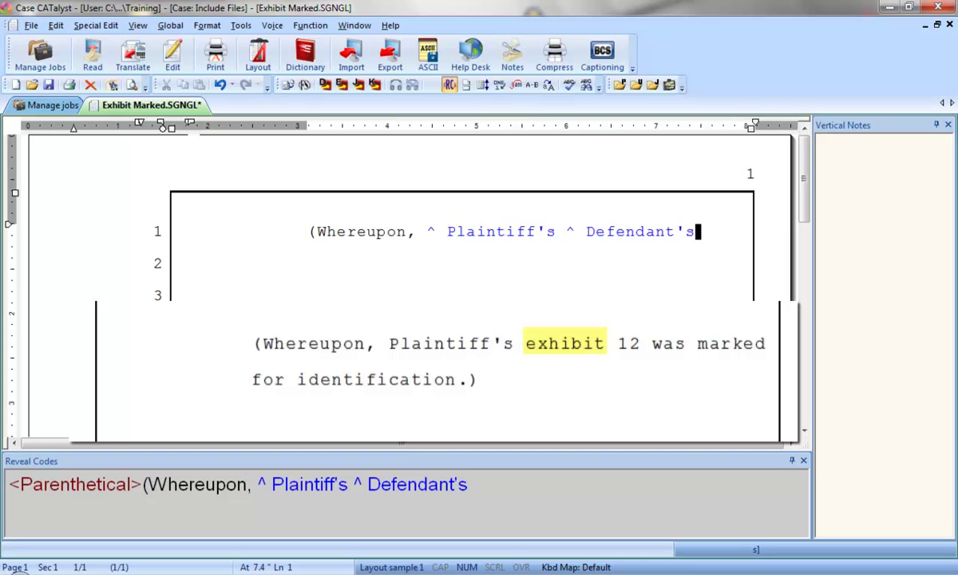
type("Exhib")
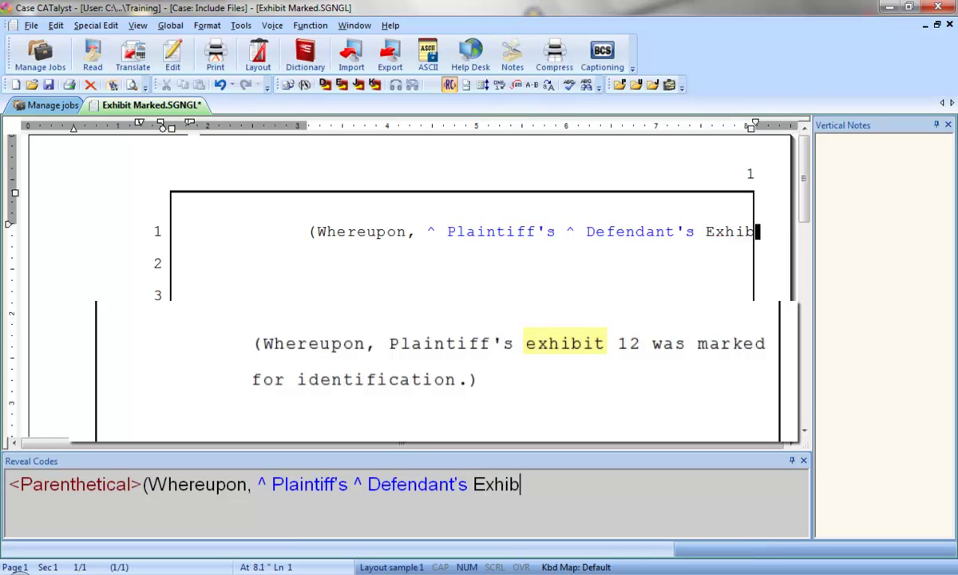
type("it")
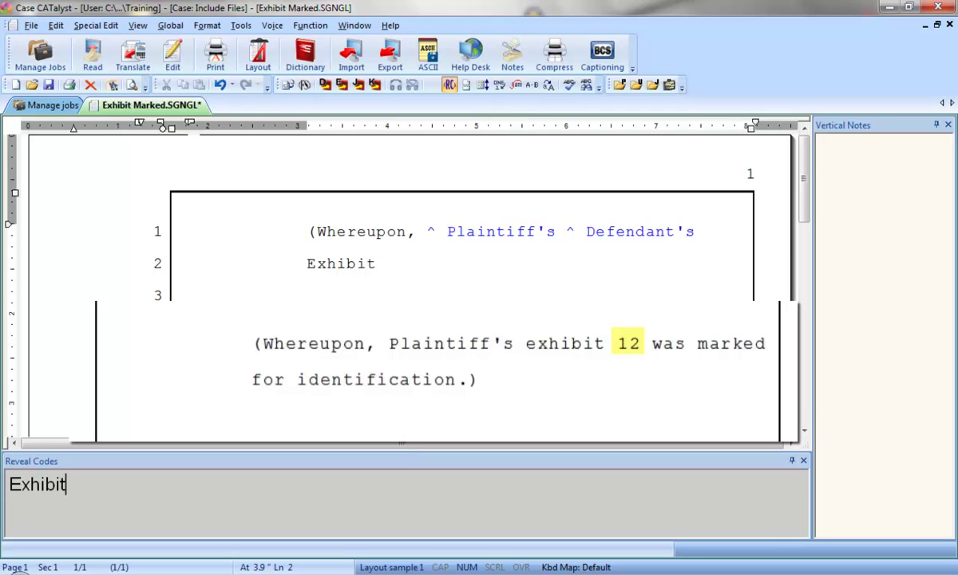
type("#")
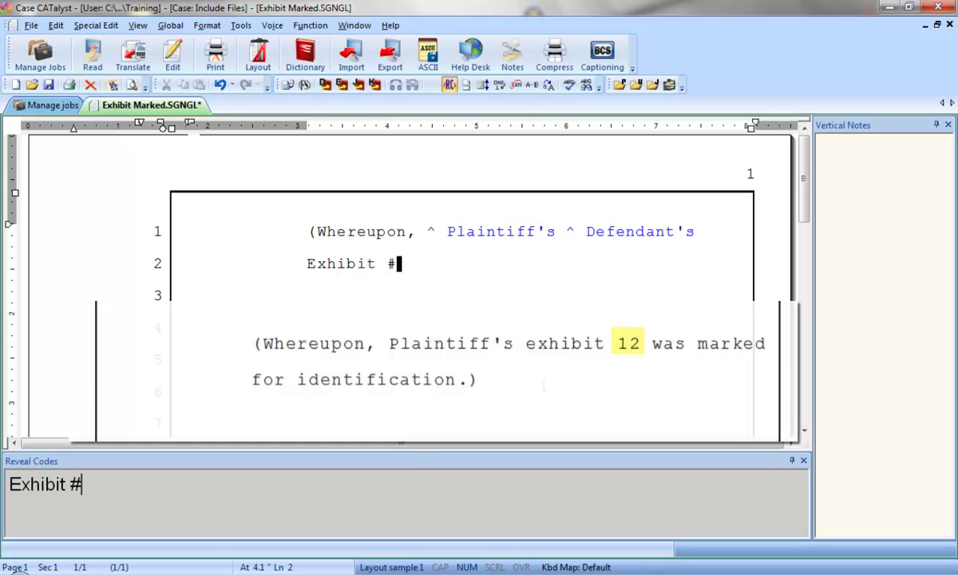
Step: Enclose the # placeholder after "Exhibit" in Scanstop Begin and Scanstop End format symbols
left_click(390, 263)
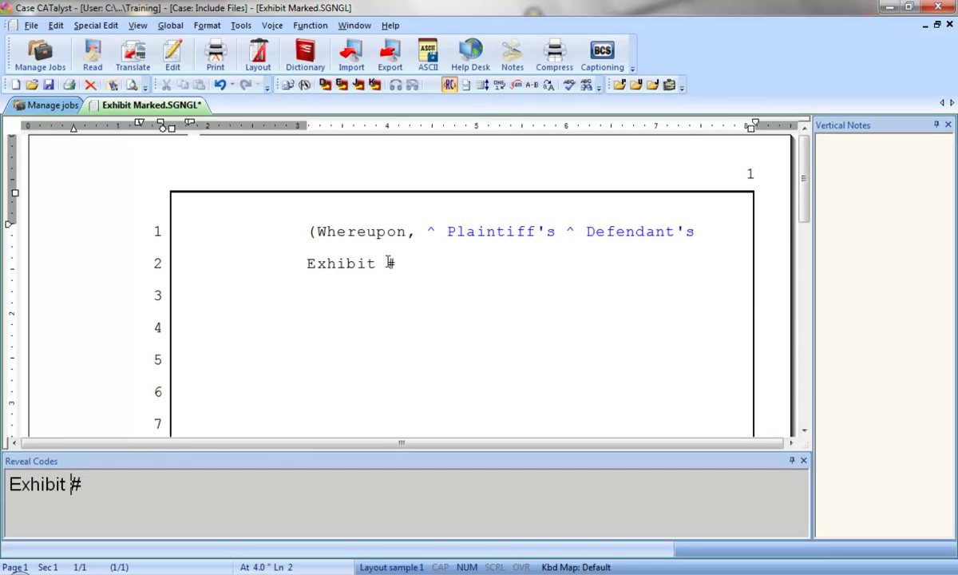
key("shift+Right")
key("F4")
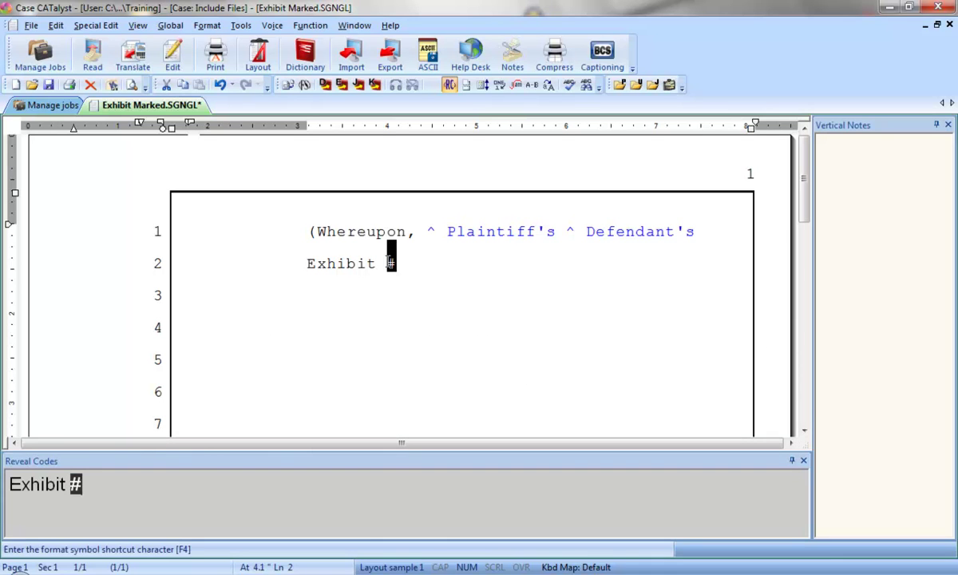
key("s")
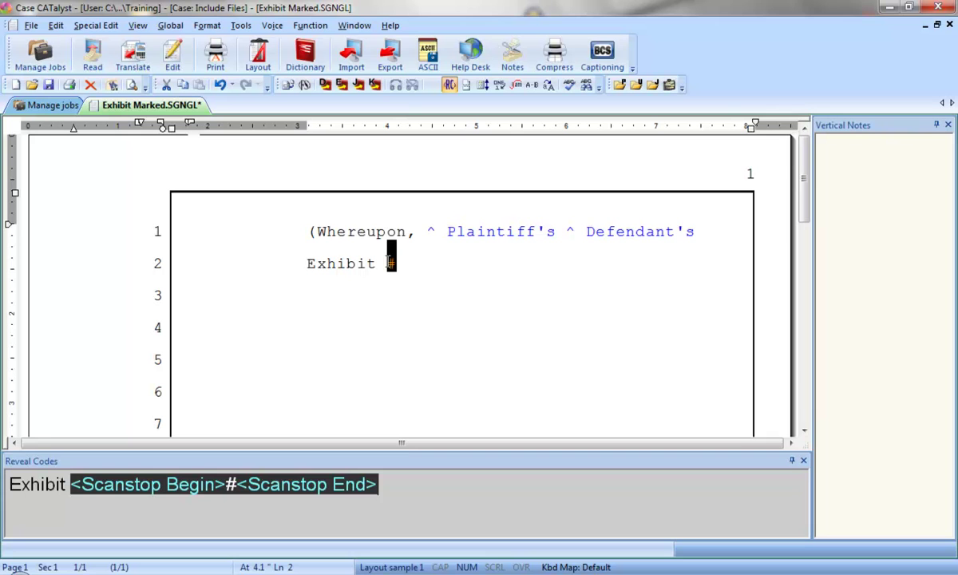
Step: Complete the sentence after the scanstop with "was marked for identification.)" and save and close the Exhibit Marked file
key("Right")
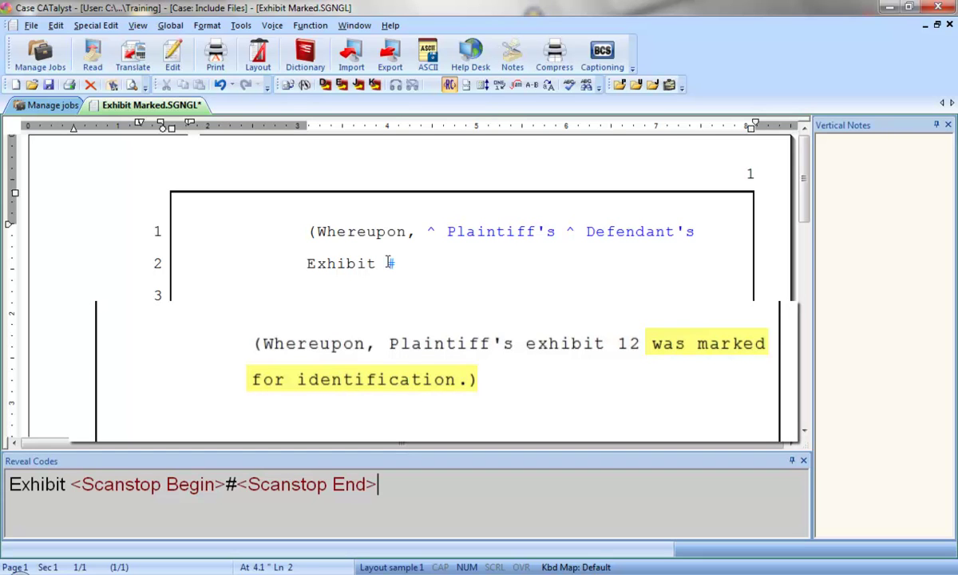
type("was marked for ")
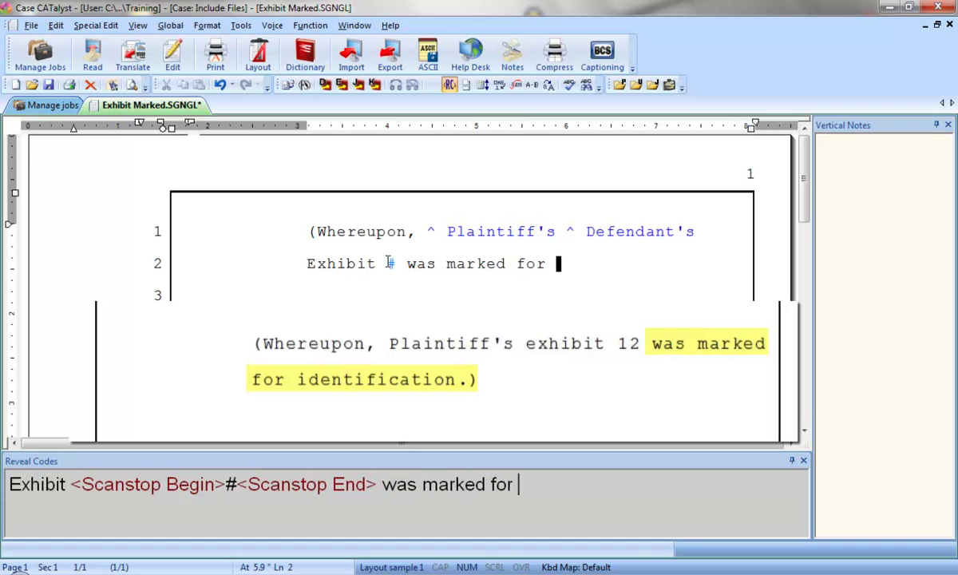
type("identification.)")
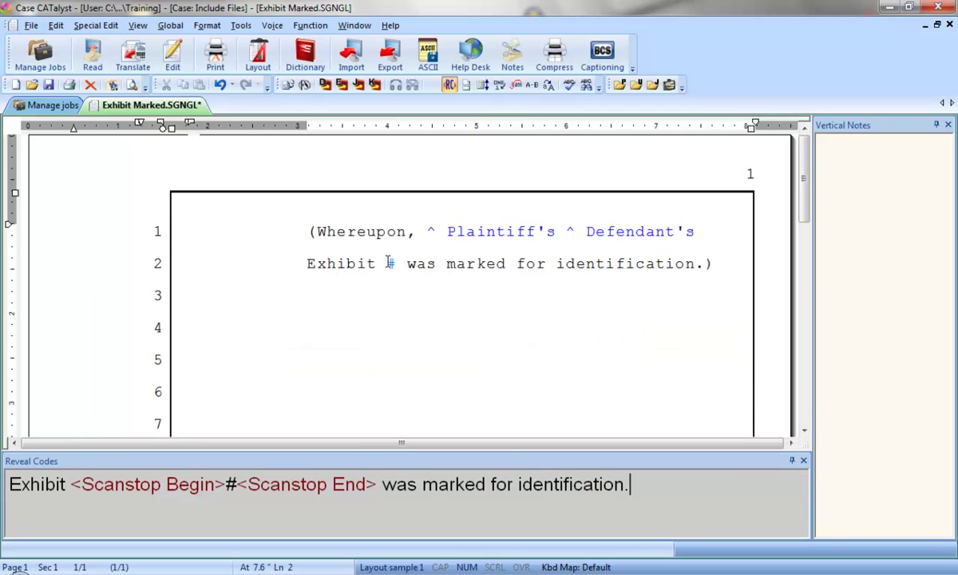
right_click(145, 106)
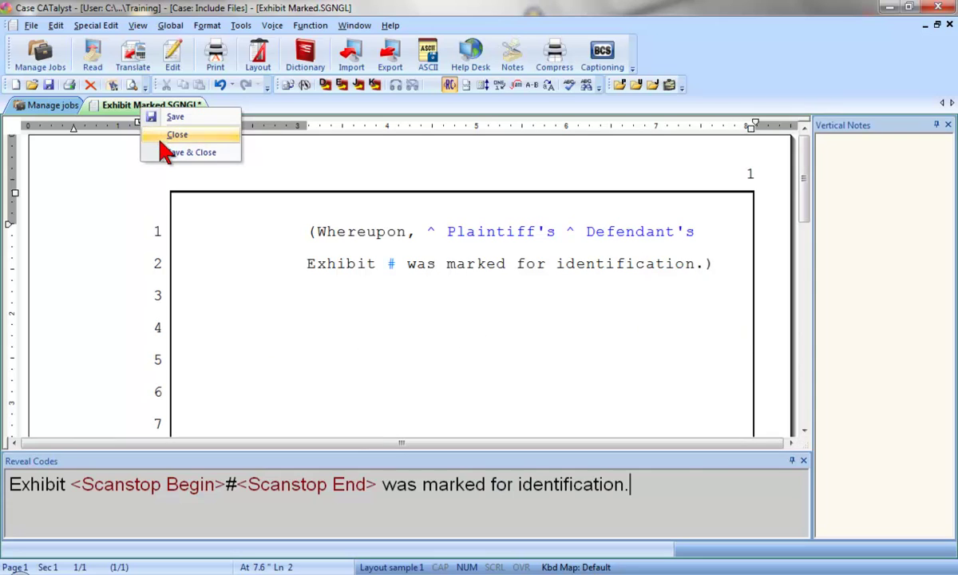
left_click(191, 152)
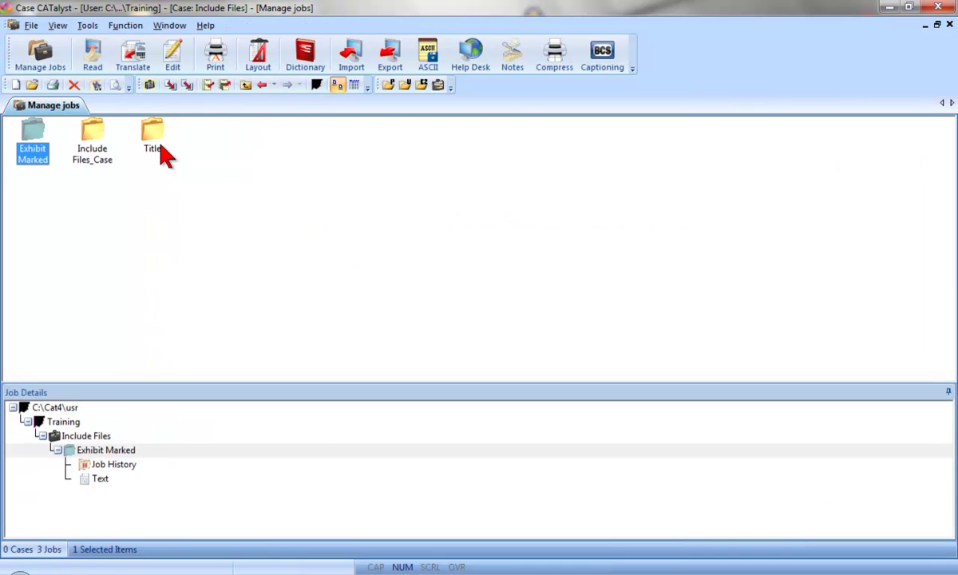